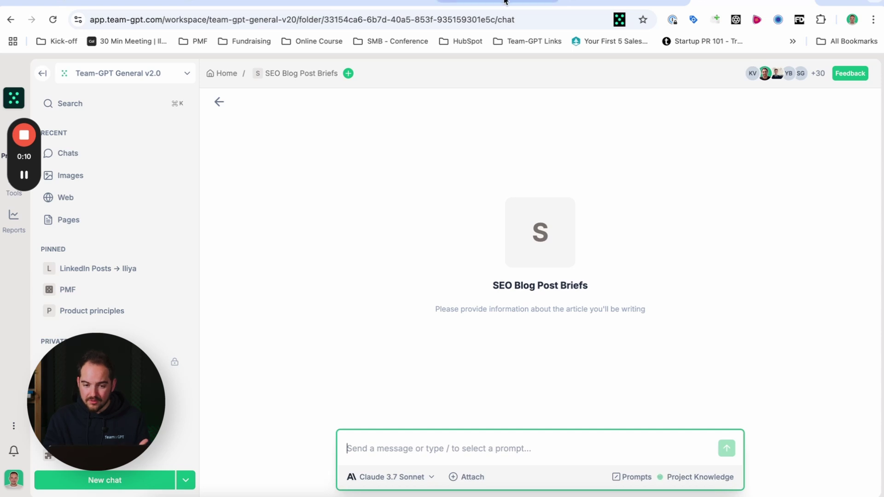
Step: Switch to the Ahrefs Keywords Explorer overview for 'ai agents'
{"action": "key", "text": "ctrl+Tab"}
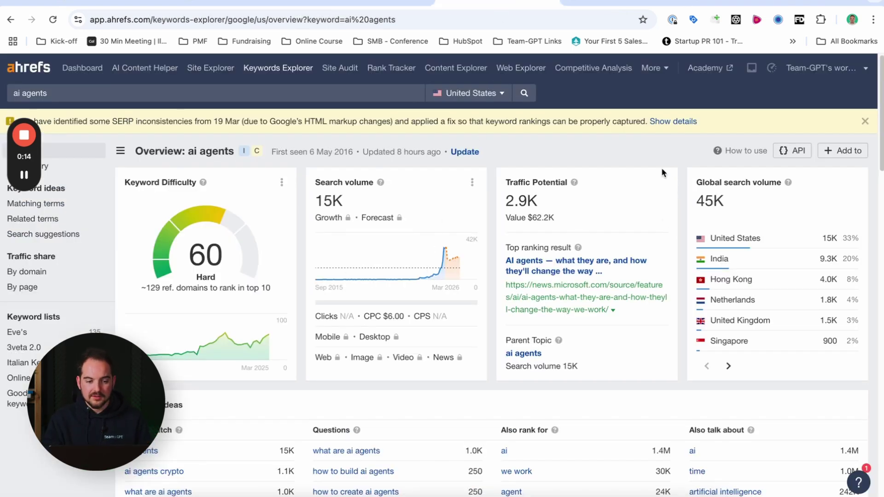
Step: Go back to the empty Team-GPT SEO Blog Post Briefs chat
{"action": "key", "text": "ctrl+Tab"}
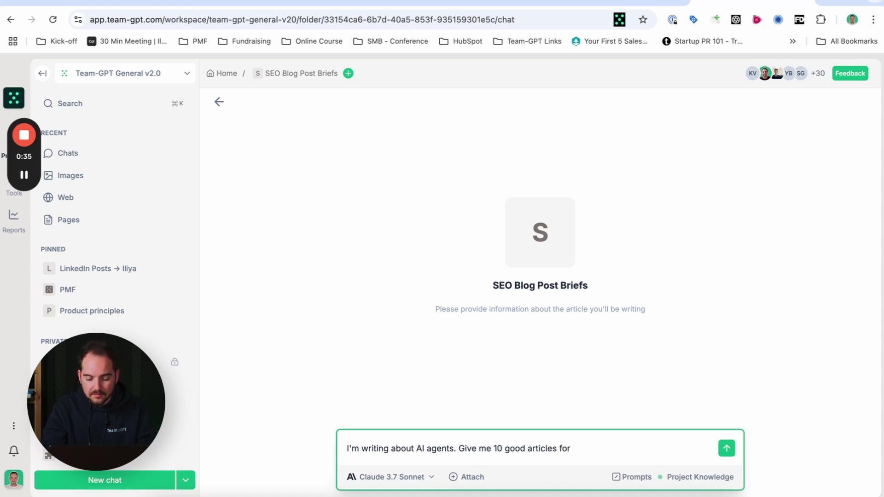
Step: Send the prompt asking for 10 good articles about AI agents
{"action": "type", "text": "mes"}
{"action": "key", "text": "Return"}
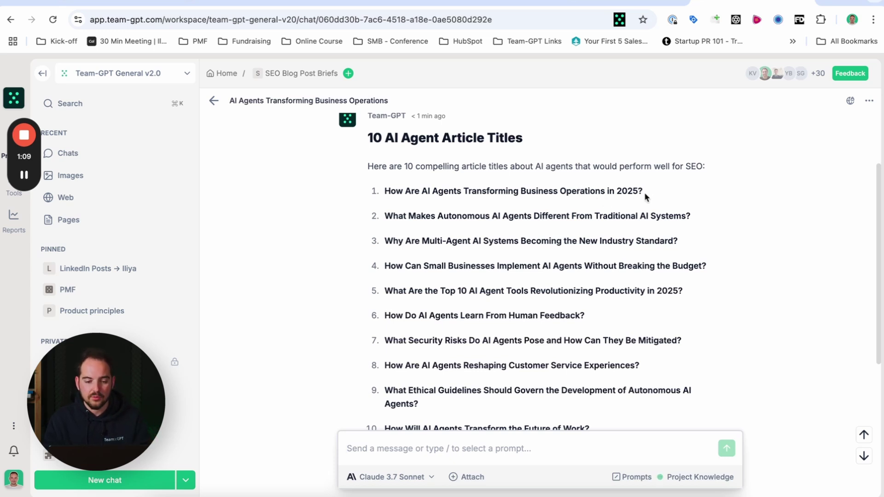
Step: Select the first suggested title and insert the team's SEO Blog Post Brief prompt
{"action": "left_click_drag", "start_coordinate": [658, 194], "coordinate": [380, 197]}
{"action": "key", "text": "super+c"}
{"action": "scroll", "coordinate": [501, 357], "scroll_direction": "down", "scroll_amount": 2}
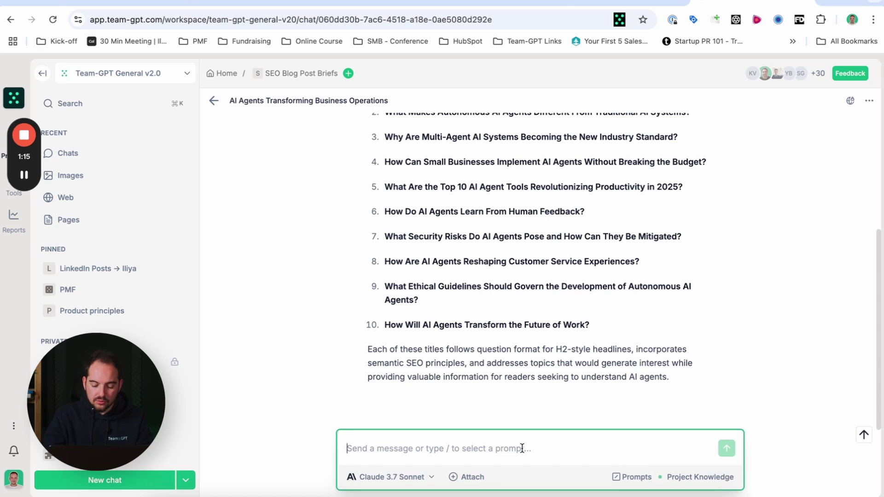
{"action": "left_click", "coordinate": [654, 479]}
{"action": "scroll", "coordinate": [704, 348], "scroll_direction": "down", "scroll_amount": 1}
{"action": "scroll", "coordinate": [705, 348], "scroll_direction": "down", "scroll_amount": 10}
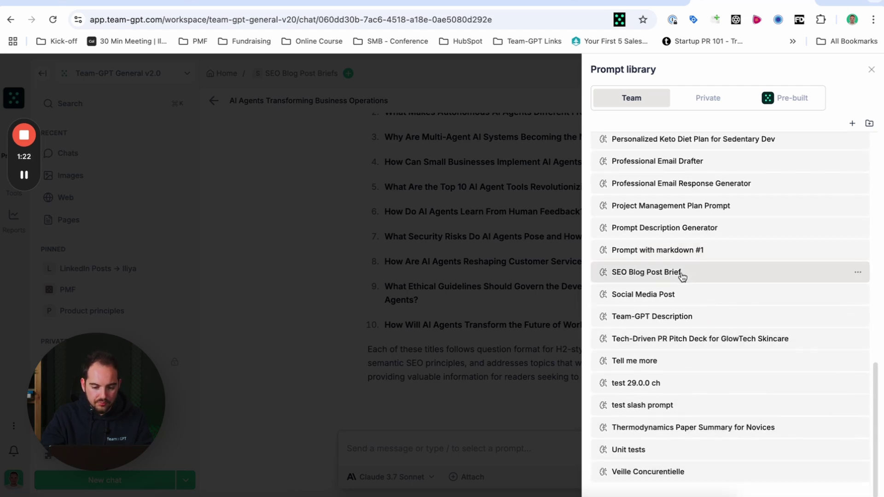
{"action": "left_click", "coordinate": [682, 277]}
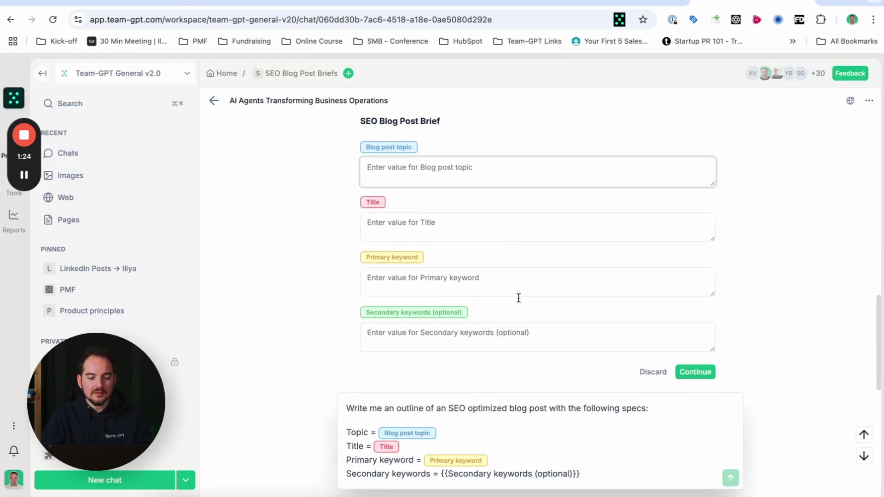
Step: Fill in topic 'AI agents', title 'How Are AI Agents Transforming Business Operations in 2025?' and primary keyword 'ai agents'
{"action": "type", "text": "AI agents"}
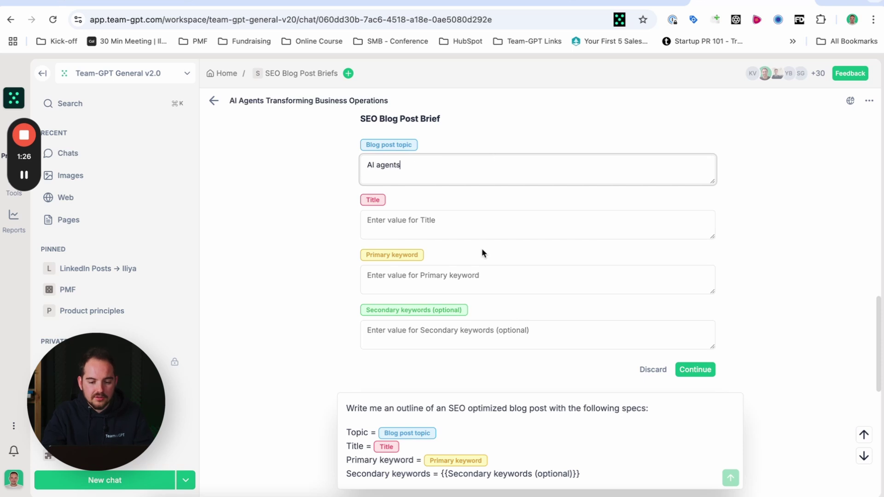
{"action": "left_click", "coordinate": [483, 237]}
{"action": "key", "text": "super+v"}
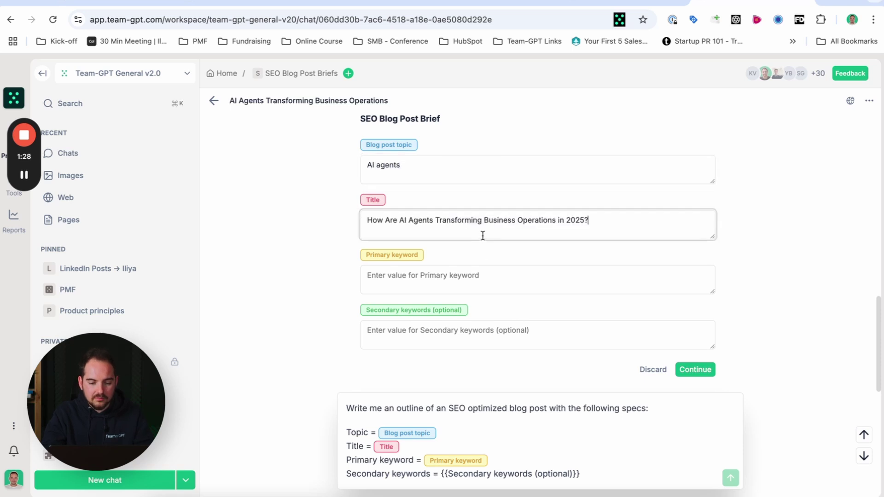
{"action": "left_click", "coordinate": [502, 288]}
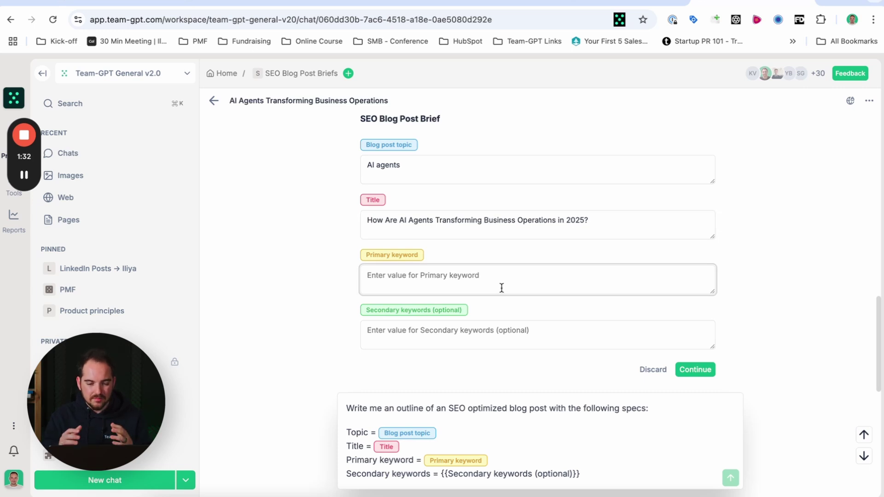
{"action": "type", "text": "ai agents"}
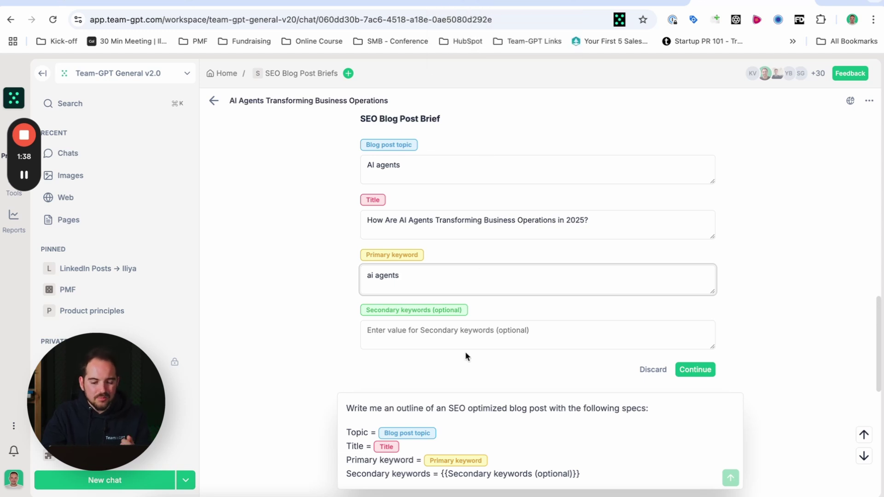
{"action": "left_click", "coordinate": [477, 326]}
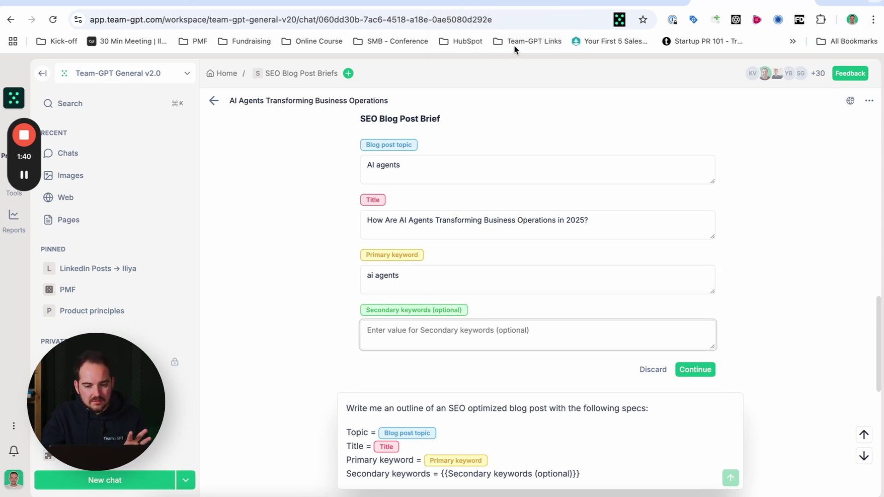
Step: Scroll through the Ahrefs 'ai agents' keyword ideas, such as ai agents crypto (1.1K)
{"action": "left_click", "coordinate": [497, 1]}
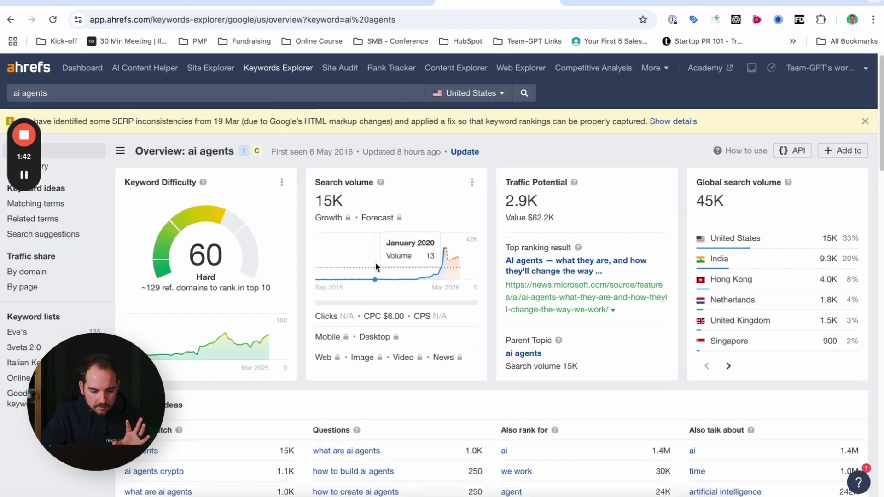
{"action": "scroll", "coordinate": [453, 372], "scroll_direction": "down", "scroll_amount": 3}
{"action": "scroll", "coordinate": [453, 372], "scroll_direction": "down", "scroll_amount": 1}
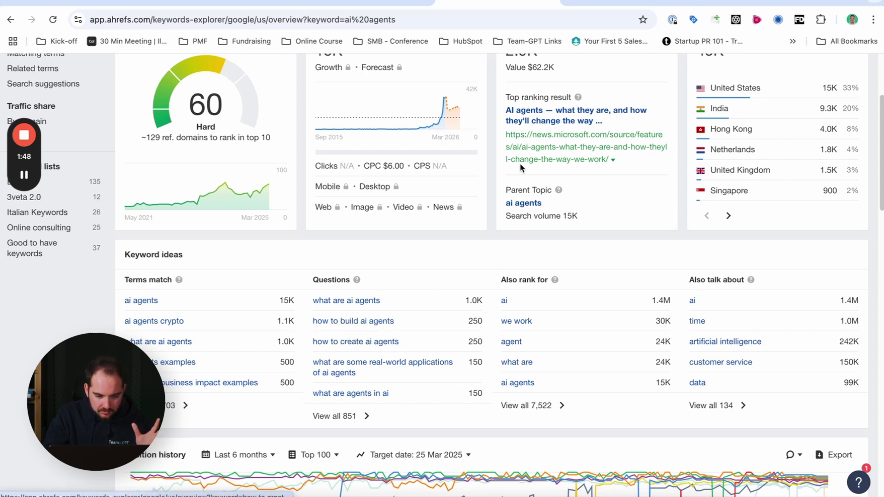
Step: Enter secondary keywords 'how to create ai agents, ai agents examples' and apply them to the prompt
{"action": "left_click", "coordinate": [751, 3]}
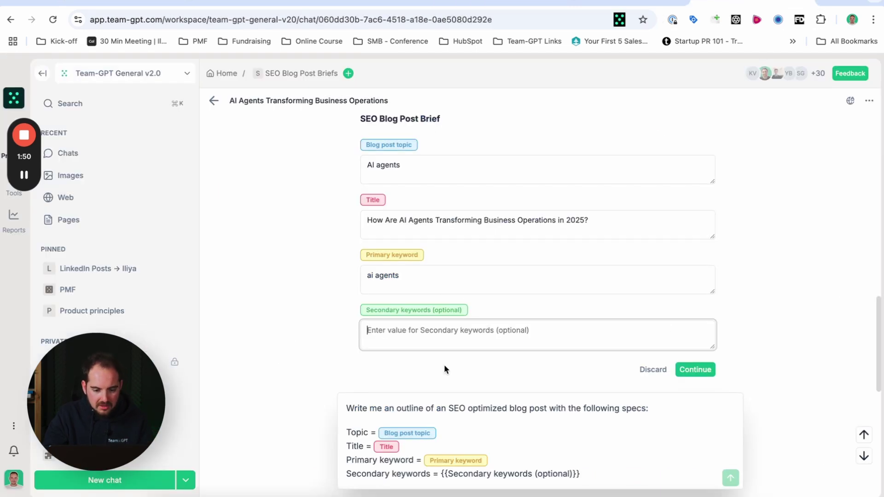
{"action": "type", "text": "how to create ai agents,"}
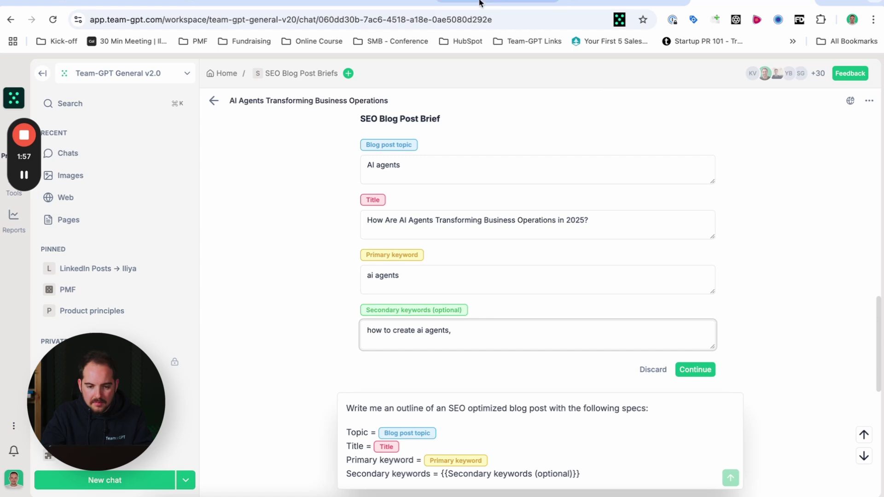
{"action": "left_click", "coordinate": [479, 2]}
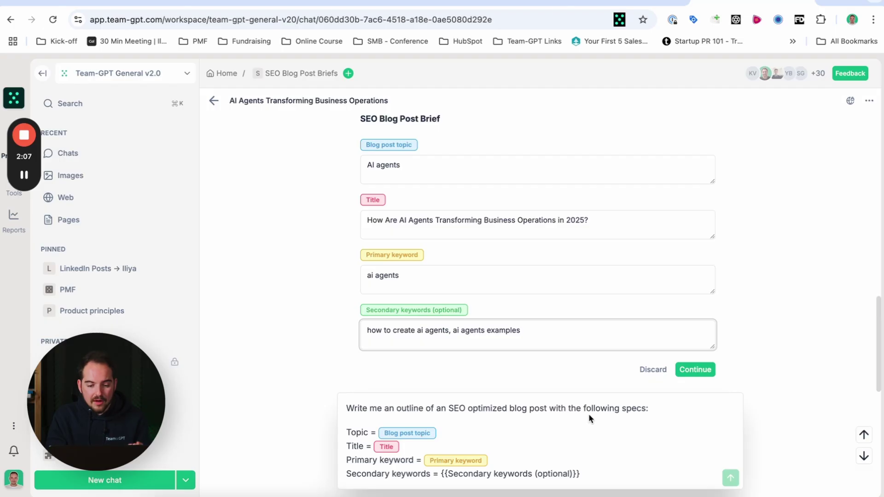
{"action": "left_click", "coordinate": [690, 372]}
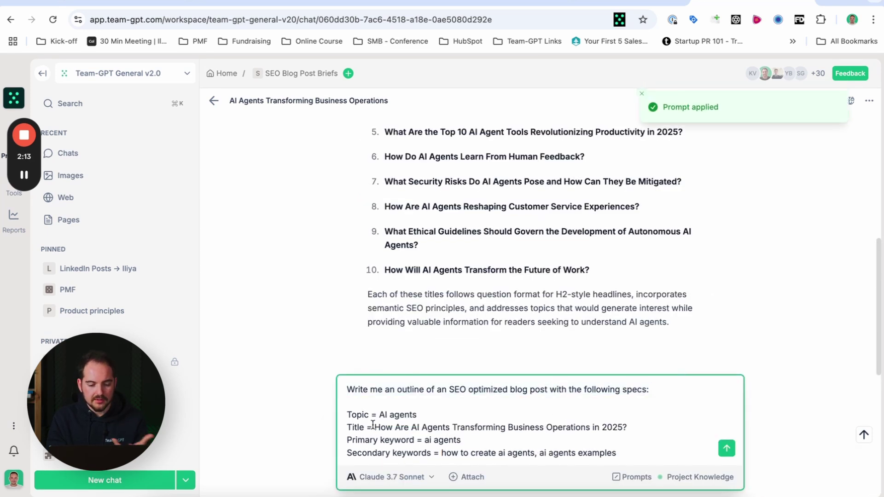
Step: Review the filled-in brief prompt, send it, and scroll up through the generated outline
{"action": "triple_click", "coordinate": [383, 414]}
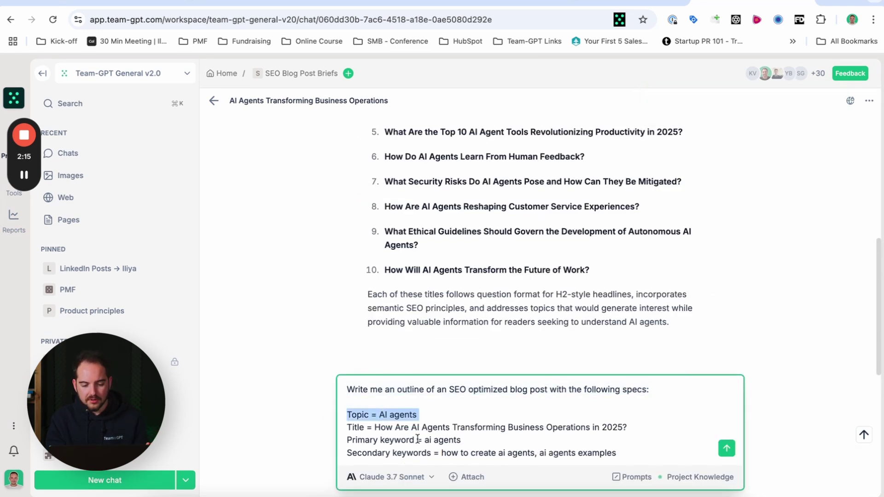
{"action": "left_click", "coordinate": [629, 452]}
{"action": "left_click", "coordinate": [727, 448]}
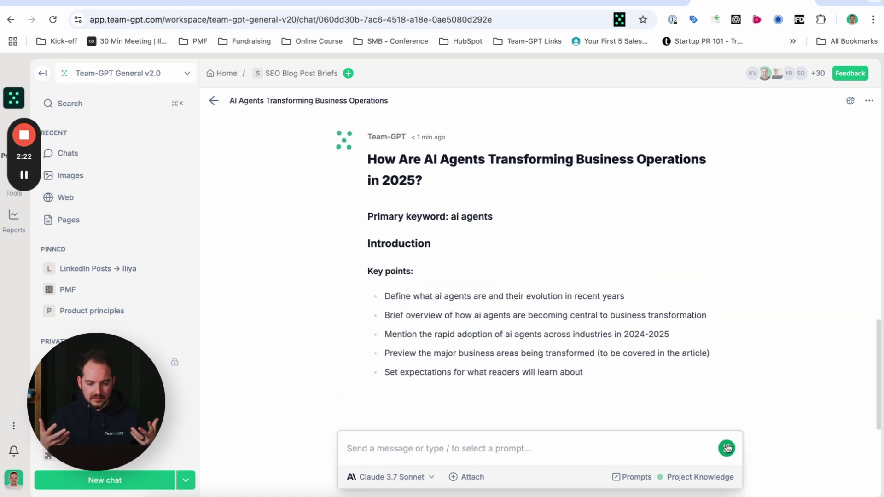
{"action": "scroll", "coordinate": [660, 313], "scroll_direction": "up", "scroll_amount": 2}
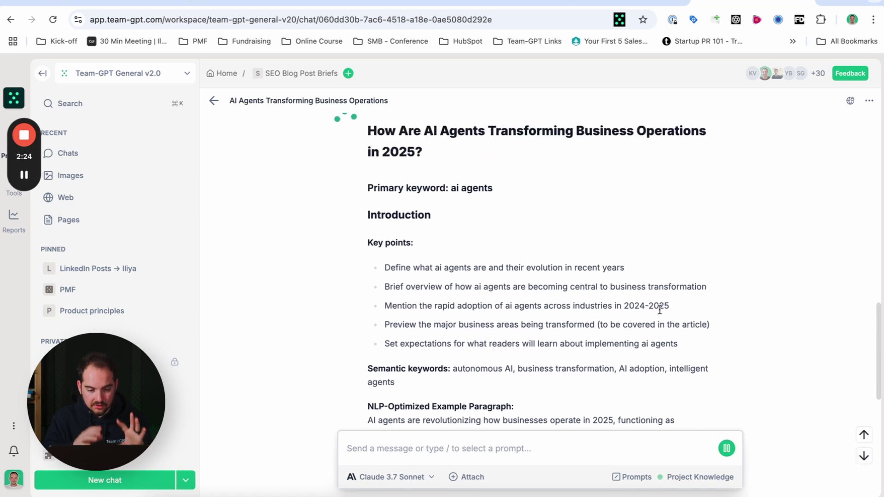
{"action": "scroll", "coordinate": [659, 310], "scroll_direction": "up", "scroll_amount": 1}
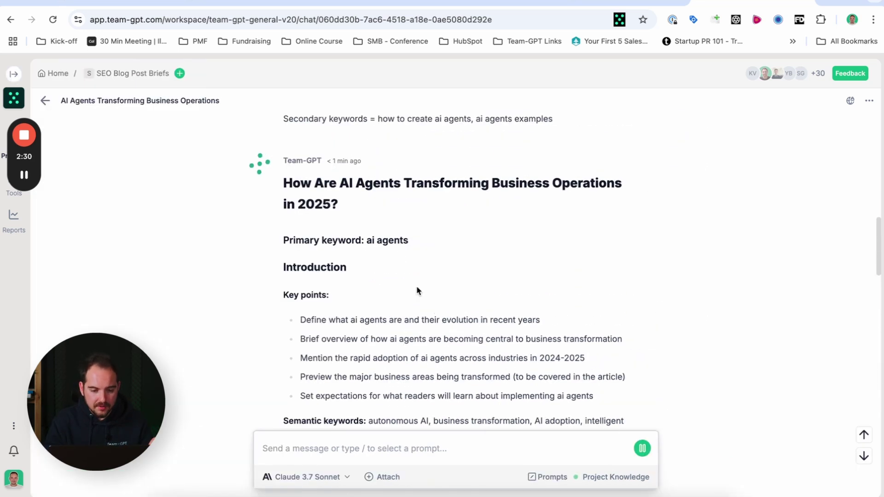
{"action": "triple_click", "coordinate": [360, 183]}
{"action": "triple_click", "coordinate": [366, 183]}
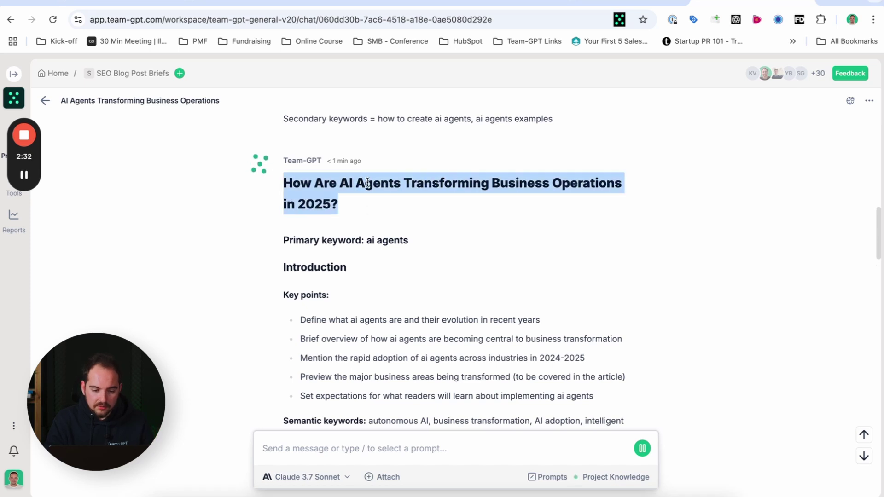
{"action": "triple_click", "coordinate": [345, 246]}
{"action": "triple_click", "coordinate": [325, 268]}
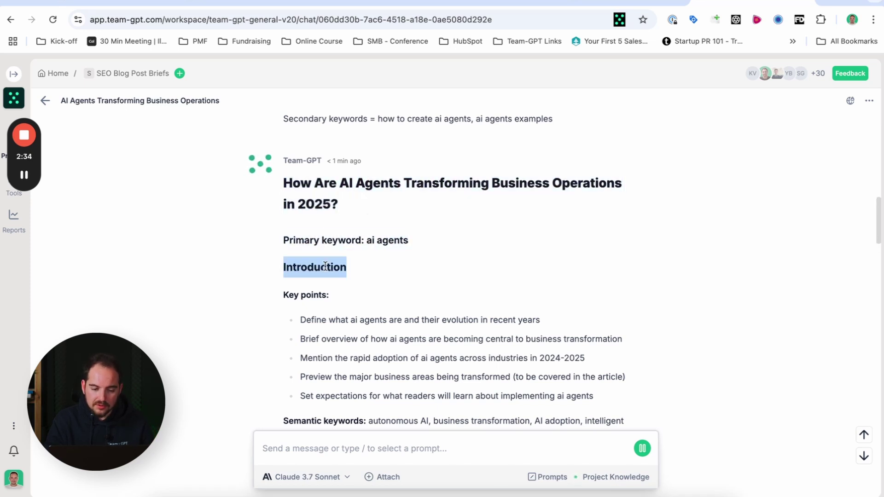
{"action": "scroll", "coordinate": [326, 270], "scroll_direction": "down", "scroll_amount": 1}
{"action": "scroll", "coordinate": [576, 335], "scroll_direction": "down", "scroll_amount": 2}
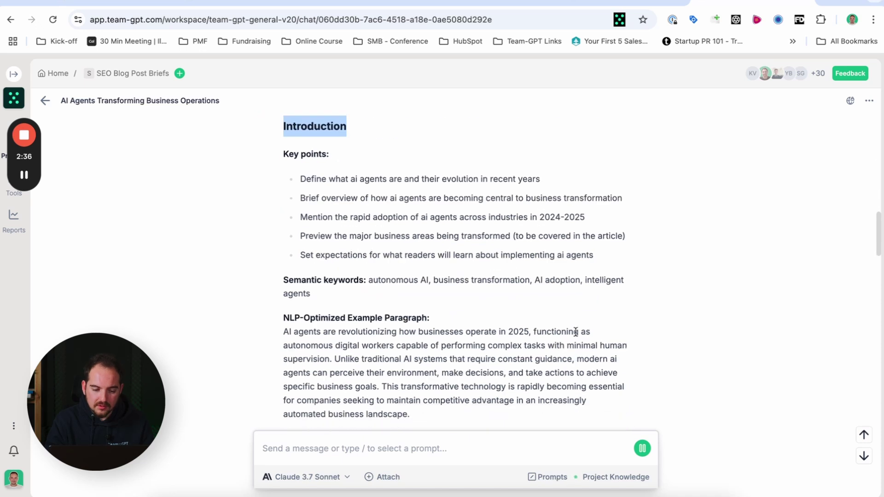
{"action": "left_click_drag", "start_coordinate": [322, 298], "coordinate": [284, 275]}
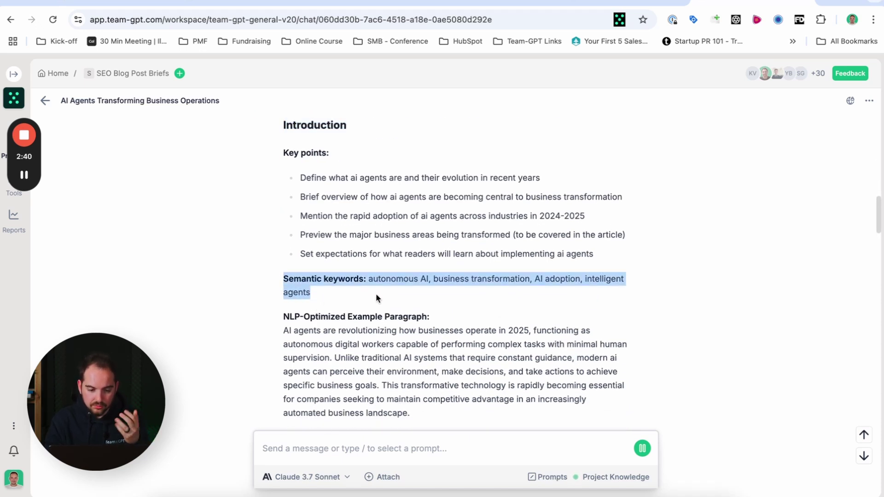
{"action": "scroll", "coordinate": [376, 297], "scroll_direction": "down", "scroll_amount": 3}
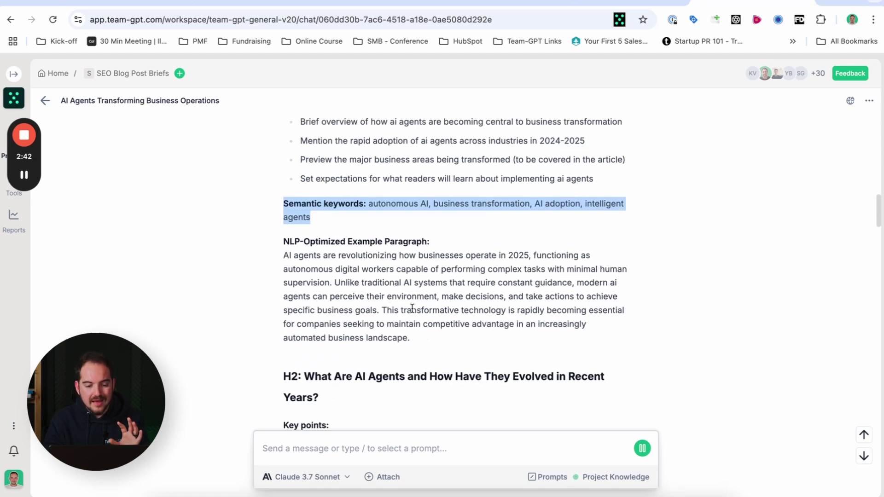
{"action": "left_click", "coordinate": [394, 328]}
{"action": "left_click_drag", "start_coordinate": [410, 339], "coordinate": [282, 264]}
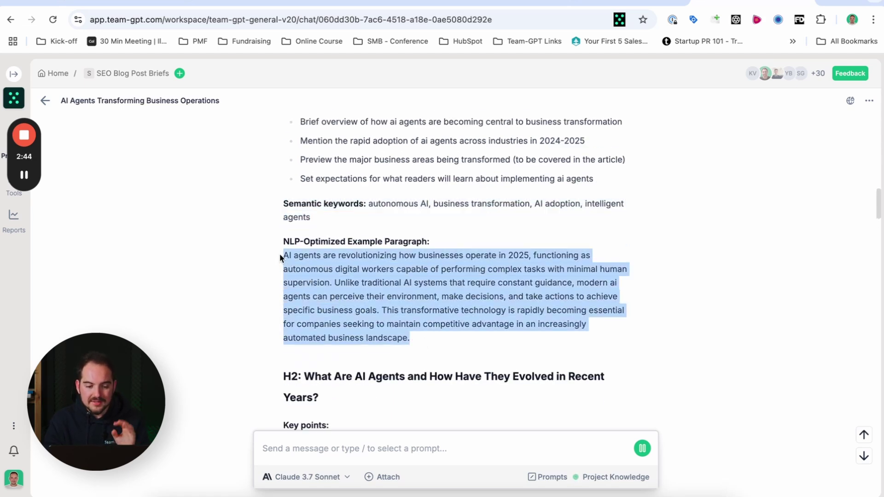
{"action": "left_click", "coordinate": [400, 308]}
{"action": "scroll", "coordinate": [400, 307], "scroll_direction": "down", "scroll_amount": 5}
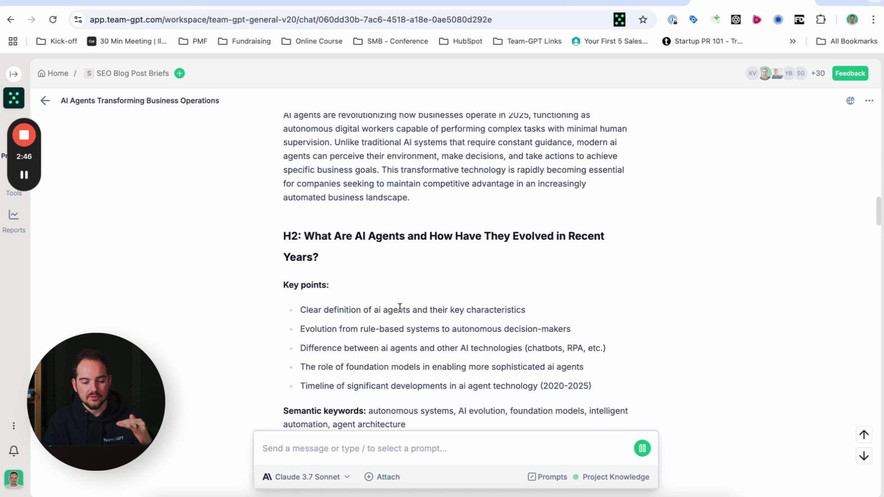
{"action": "scroll", "coordinate": [330, 258], "scroll_direction": "down", "scroll_amount": 5}
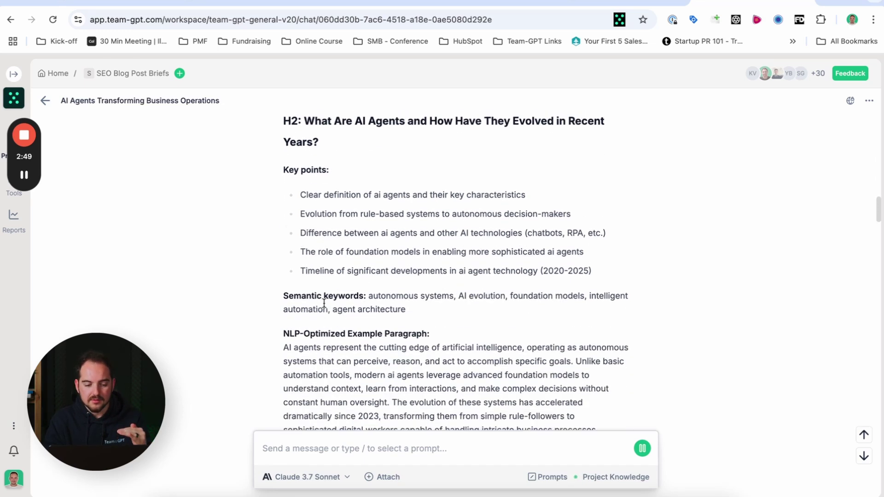
{"action": "scroll", "coordinate": [355, 283], "scroll_direction": "down", "scroll_amount": 2}
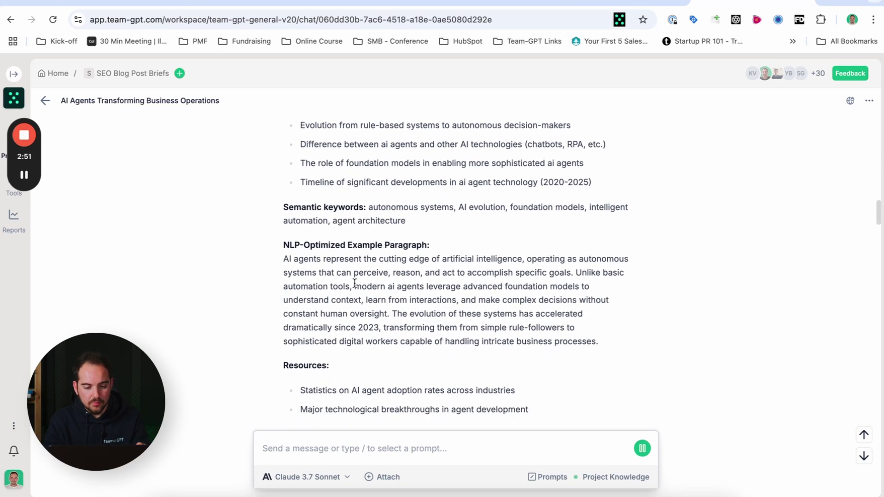
{"action": "scroll", "coordinate": [354, 283], "scroll_direction": "down", "scroll_amount": 3}
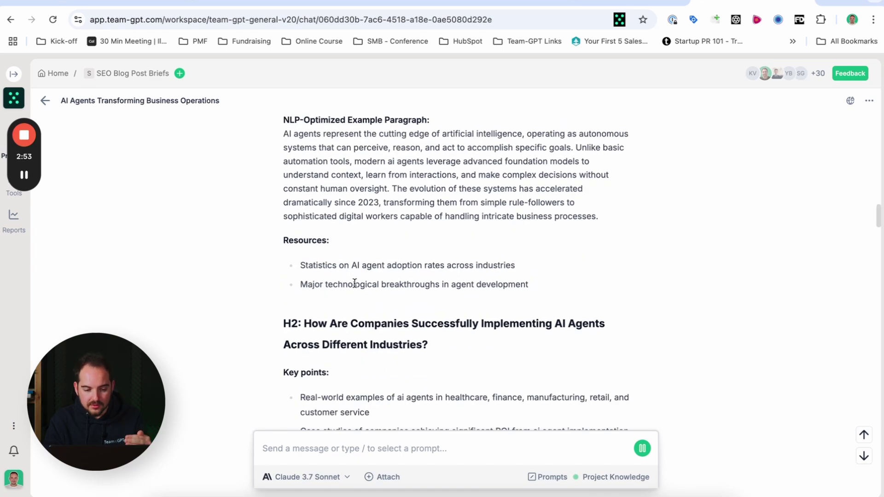
{"action": "scroll", "coordinate": [354, 283], "scroll_direction": "down", "scroll_amount": 14}
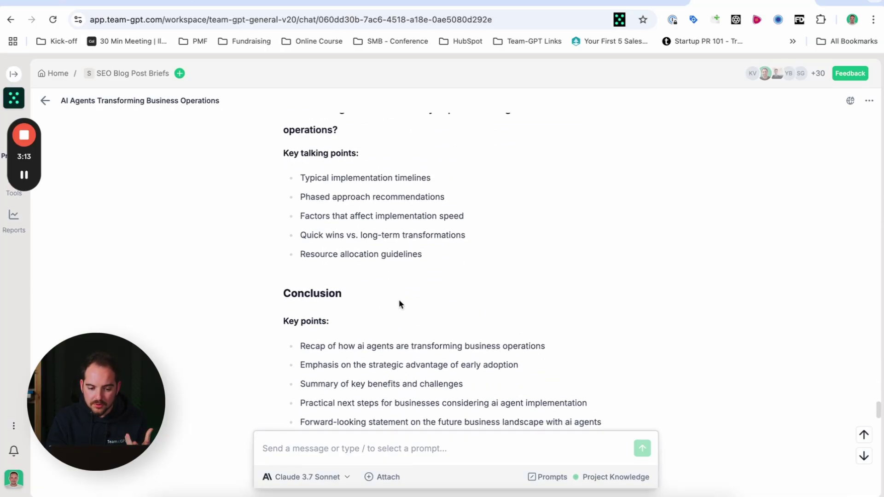
{"action": "scroll", "coordinate": [400, 304], "scroll_direction": "down", "scroll_amount": 5}
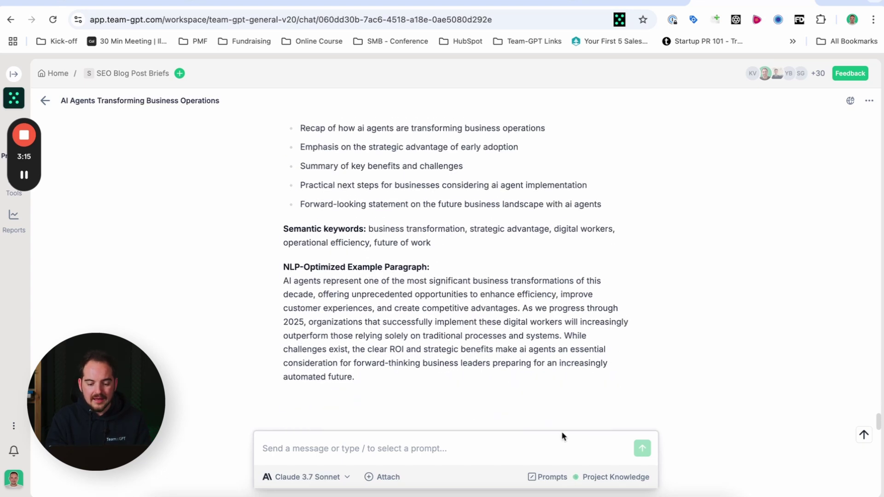
{"action": "left_click", "coordinate": [588, 480]}
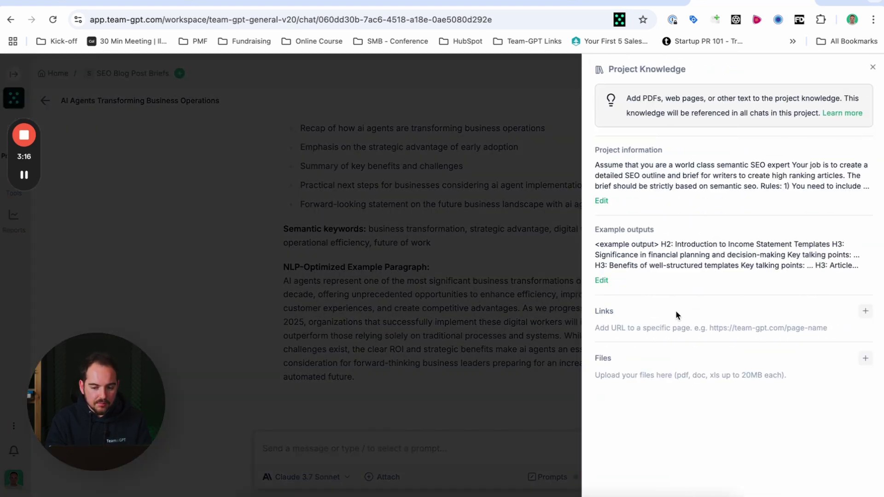
{"action": "left_click", "coordinate": [602, 201]}
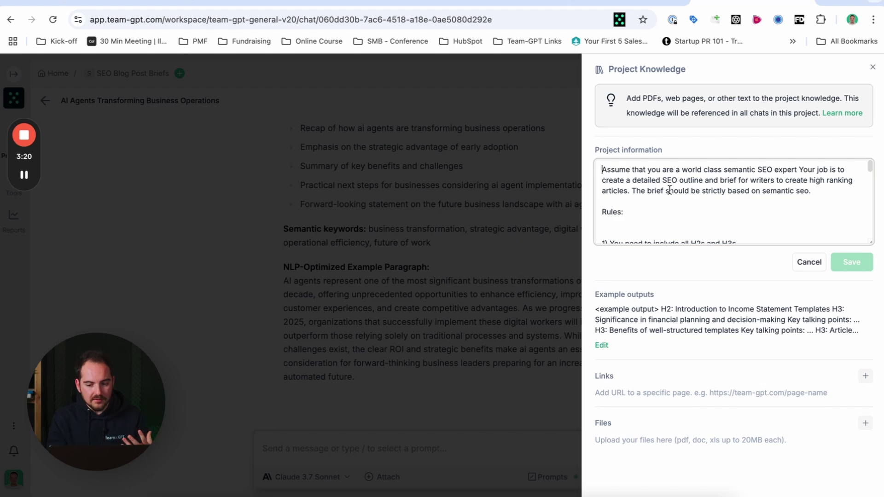
{"action": "scroll", "coordinate": [669, 190], "scroll_direction": "down", "scroll_amount": 8}
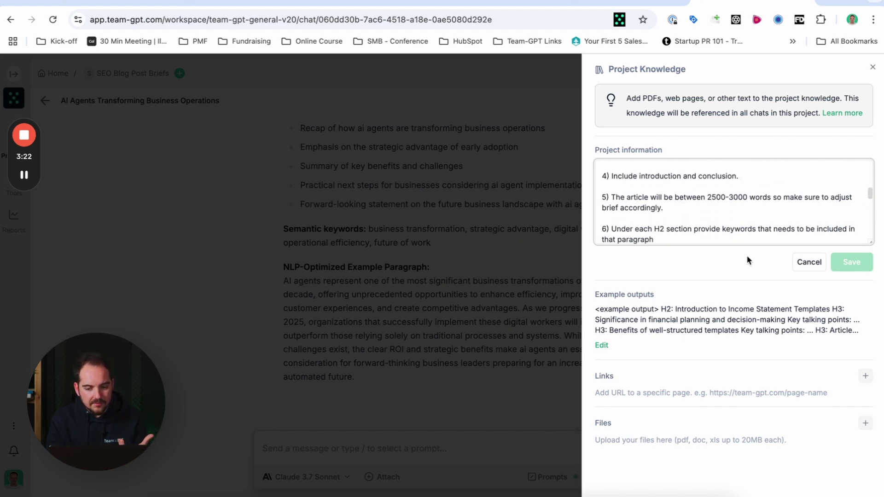
{"action": "left_click", "coordinate": [802, 262]}
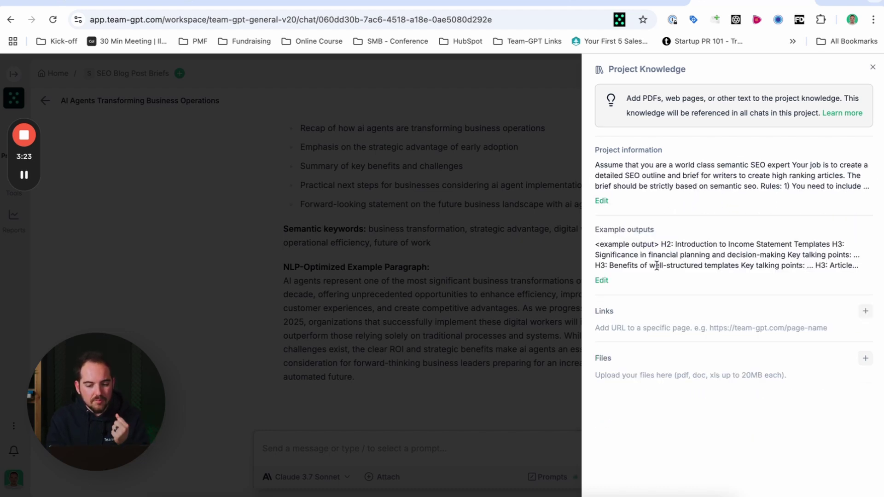
{"action": "left_click", "coordinate": [602, 281]}
{"action": "scroll", "coordinate": [685, 293], "scroll_direction": "down", "scroll_amount": 15}
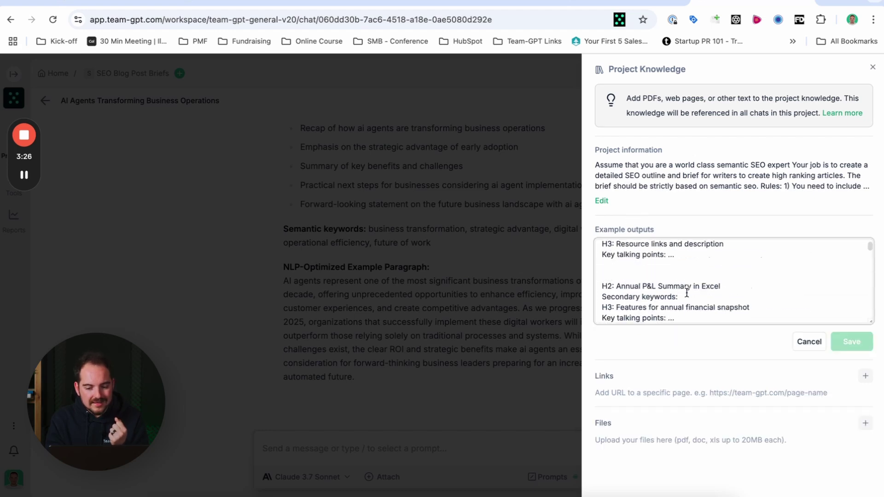
{"action": "left_click_drag", "start_coordinate": [871, 322], "coordinate": [874, 470]}
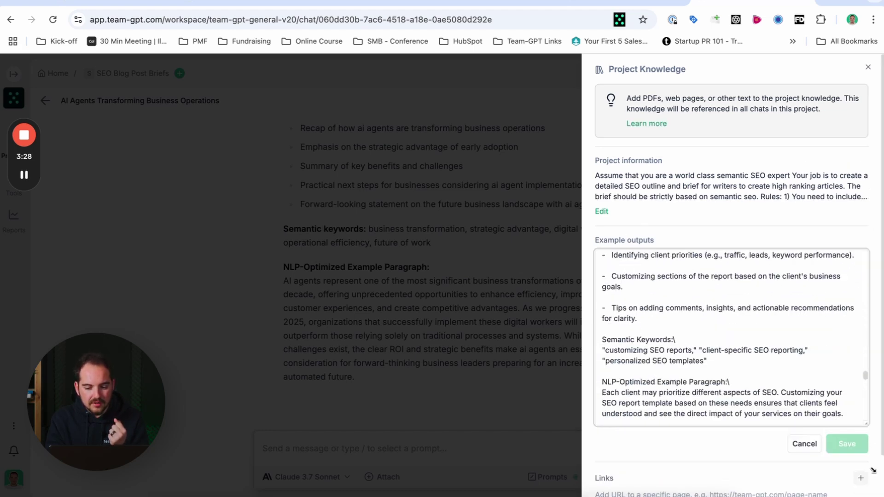
{"action": "scroll", "coordinate": [742, 371], "scroll_direction": "down", "scroll_amount": 5}
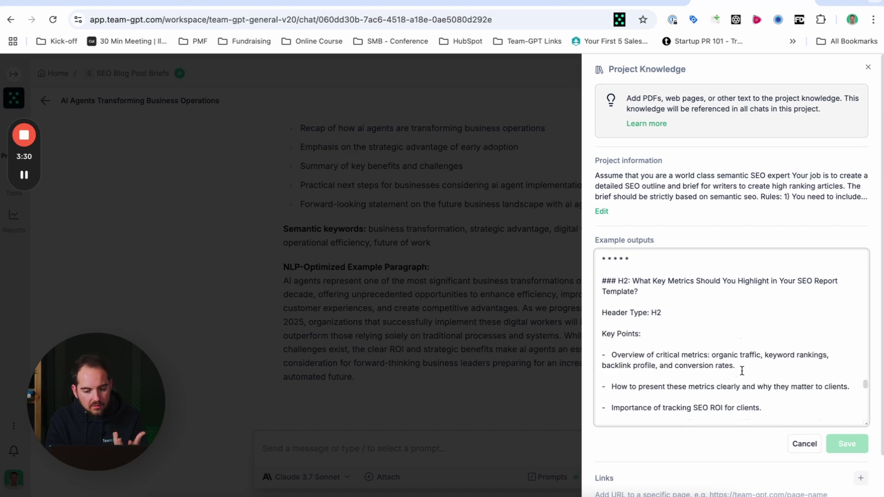
{"action": "scroll", "coordinate": [742, 370], "scroll_direction": "down", "scroll_amount": 5}
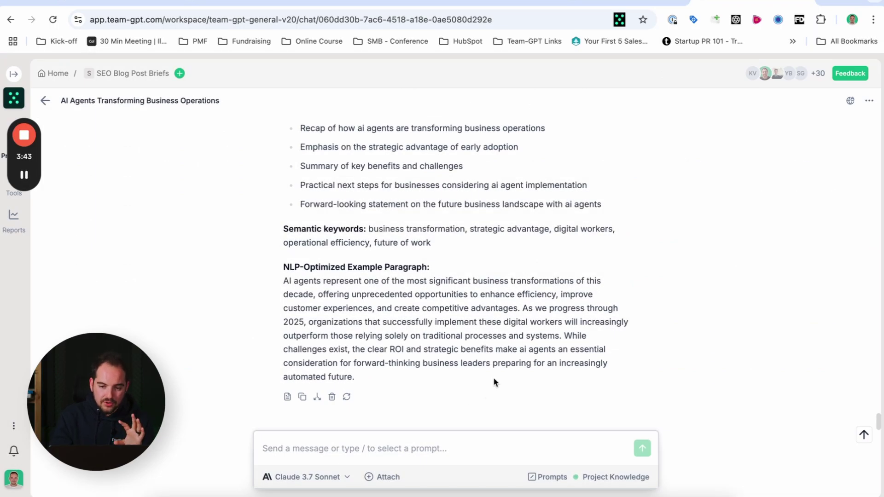
{"action": "scroll", "coordinate": [494, 378], "scroll_direction": "up", "scroll_amount": 2}
Step: Open the Trello coaching tools card and select its whole description, from Title to Volume
{"action": "scroll", "coordinate": [500, 338], "scroll_direction": "down", "scroll_amount": 2}
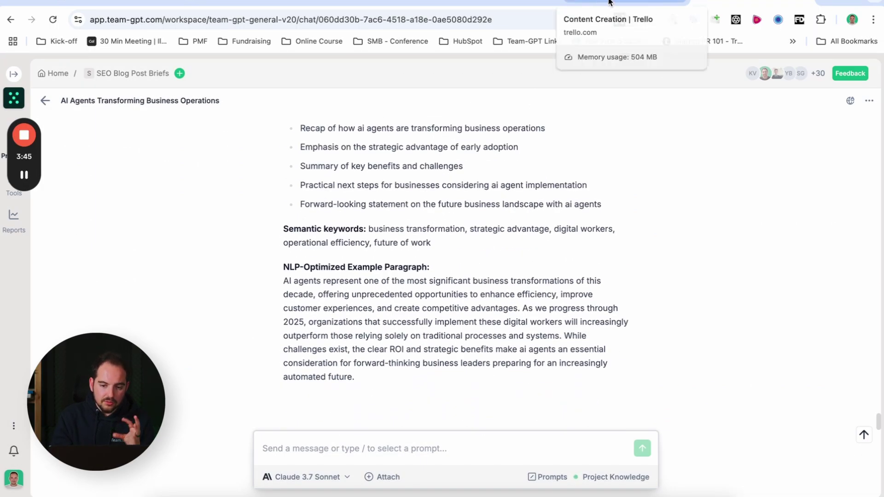
{"action": "left_click", "coordinate": [626, 6]}
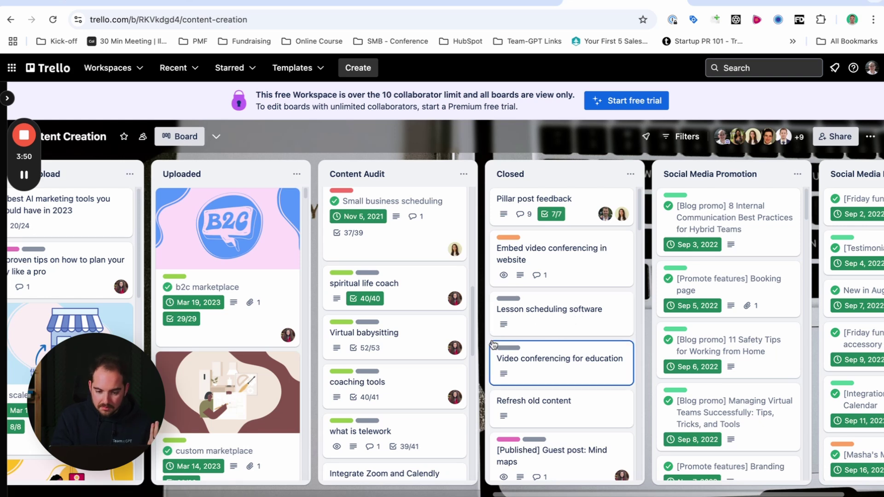
{"action": "left_click", "coordinate": [425, 373]}
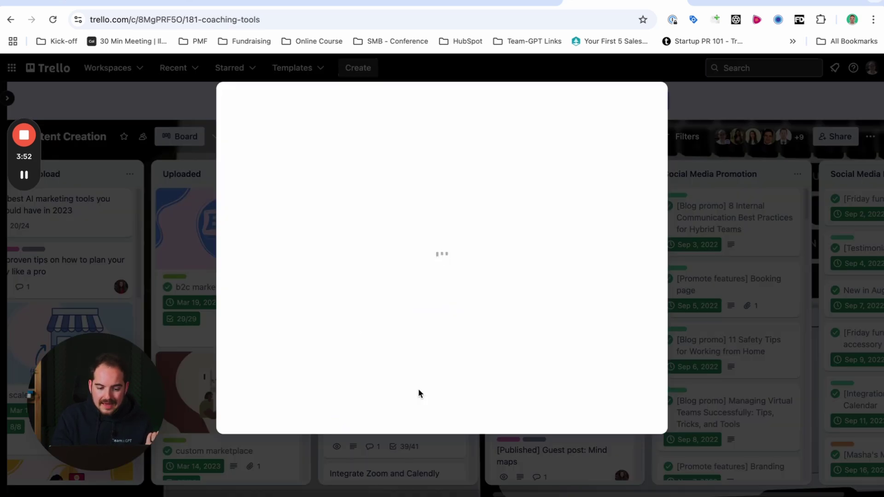
{"action": "scroll", "coordinate": [367, 386], "scroll_direction": "down", "scroll_amount": 1}
{"action": "scroll", "coordinate": [367, 386], "scroll_direction": "down", "scroll_amount": 2}
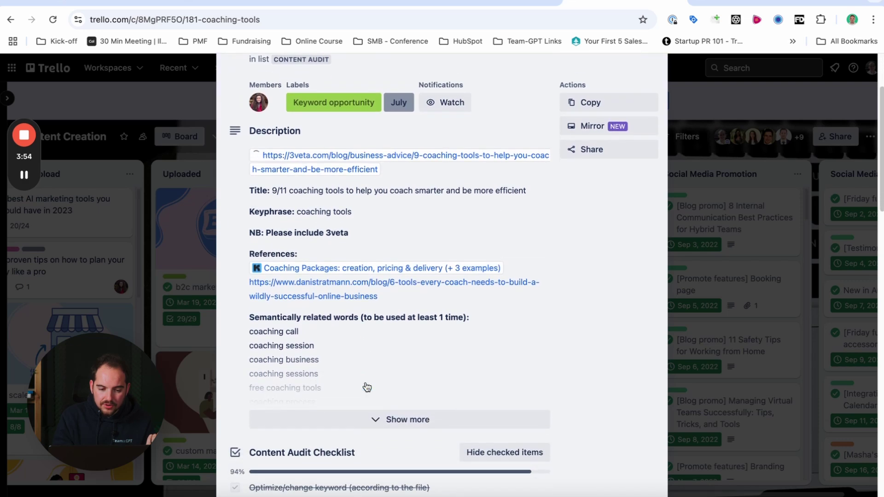
{"action": "scroll", "coordinate": [391, 322], "scroll_direction": "down", "scroll_amount": 5}
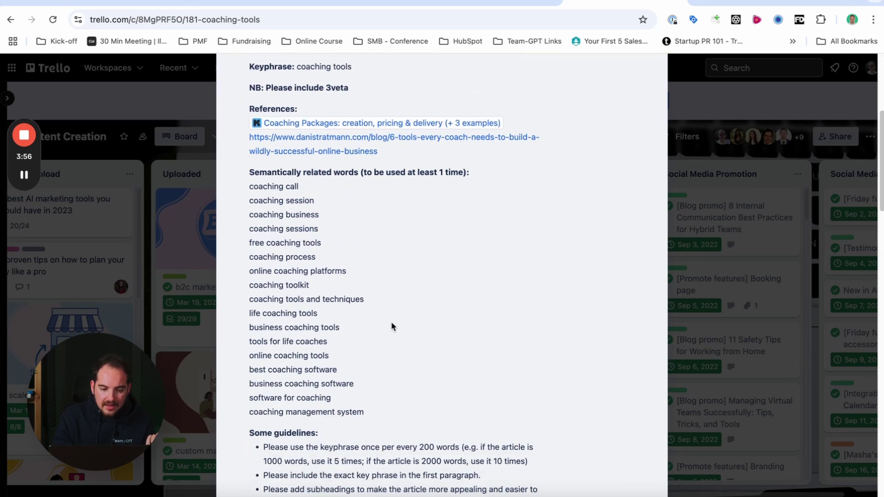
{"action": "scroll", "coordinate": [391, 321], "scroll_direction": "down", "scroll_amount": 2}
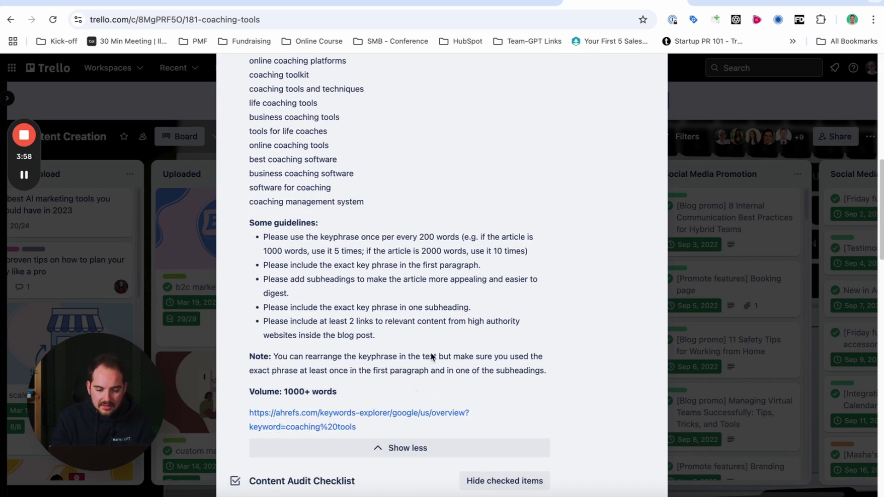
{"action": "left_click_drag", "start_coordinate": [408, 393], "coordinate": [249, 183]}
Step: Replace the project's Example outputs in Project Knowledge with the pasted Trello coaching tools brief
{"action": "key", "text": "ctrl+Tab"}
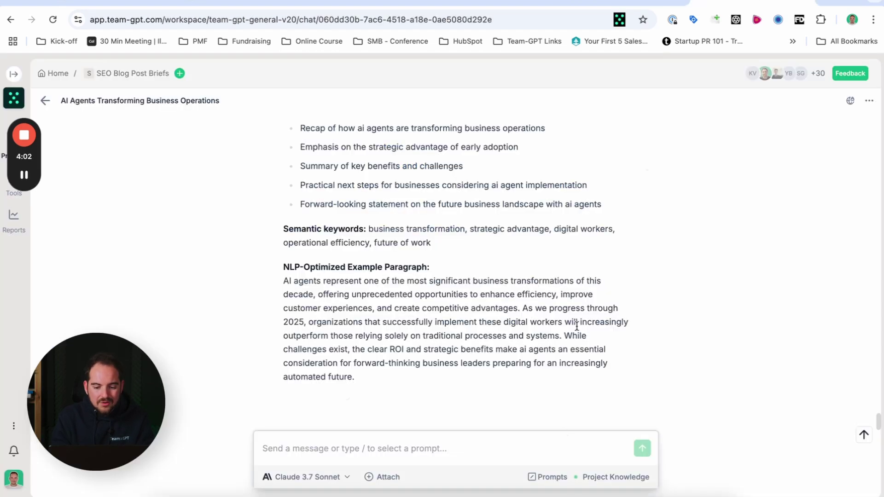
{"action": "left_click", "coordinate": [592, 478]}
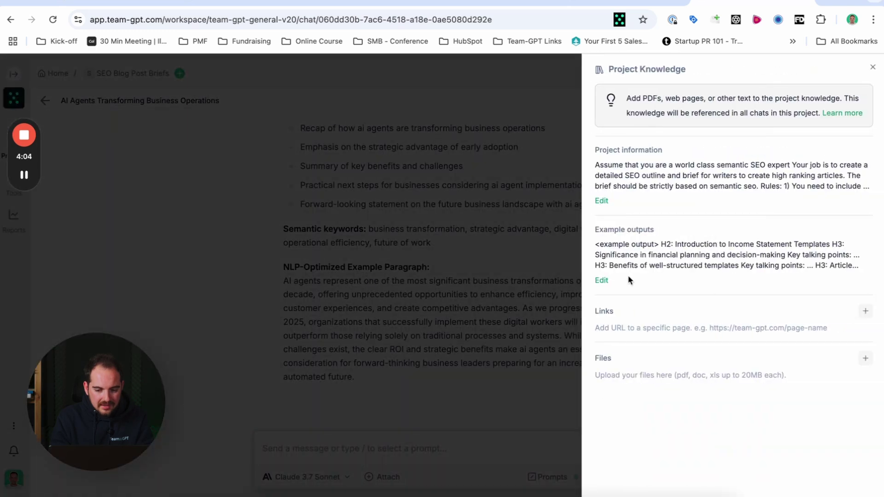
{"action": "left_click", "coordinate": [602, 279]}
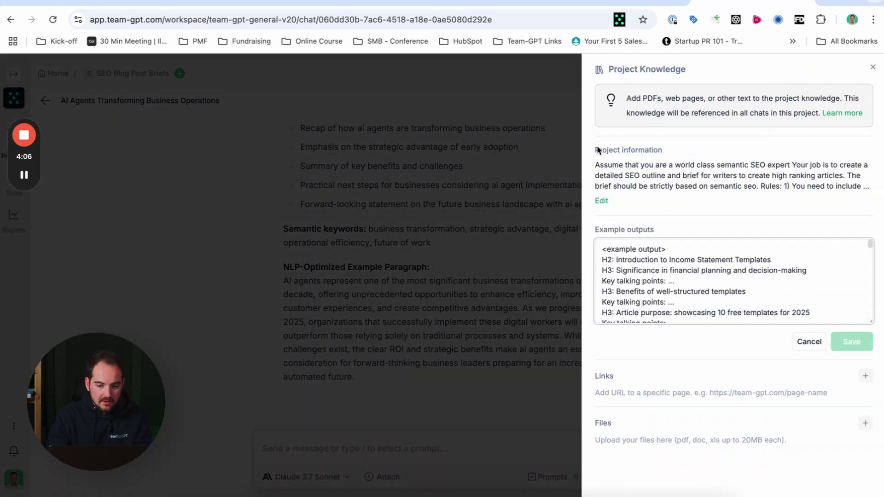
{"action": "key", "text": "ctrl+a"}
{"action": "key", "text": "ctrl+v"}
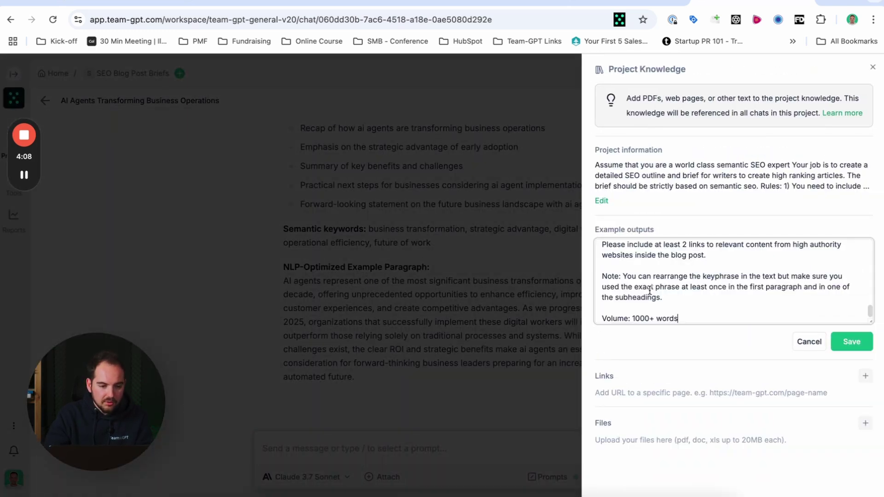
{"action": "scroll", "coordinate": [673, 290], "scroll_direction": "up", "scroll_amount": 15}
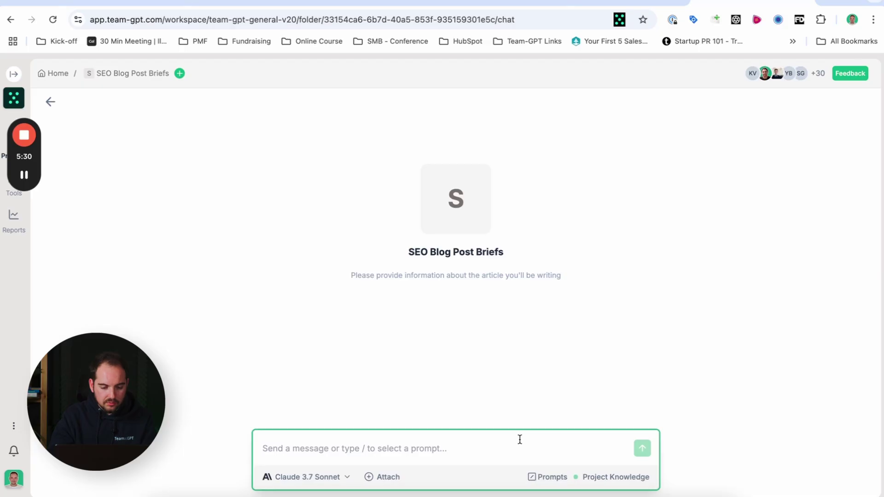
Step: Paste and send the SEO brief prompt, then review the AI agents 2025 brief's talking points and statistics
{"action": "type", "text": "Write me an outline of an SEO optimized blog post with the following specs:  Topic = AI agents Title = How Are AI Agents Transforming Business Operations in 2025? Primary keyword = ai agents Secondary keywords = how to create ai agents, ai agents examples"}
{"action": "key", "text": "Return"}
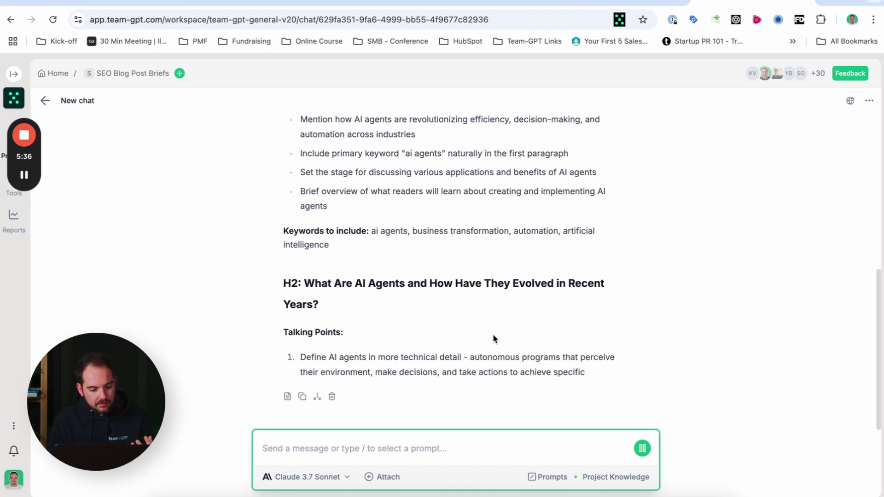
{"action": "scroll", "coordinate": [493, 333], "scroll_direction": "up", "scroll_amount": 15}
{"action": "scroll", "coordinate": [365, 361], "scroll_direction": "down", "scroll_amount": 3}
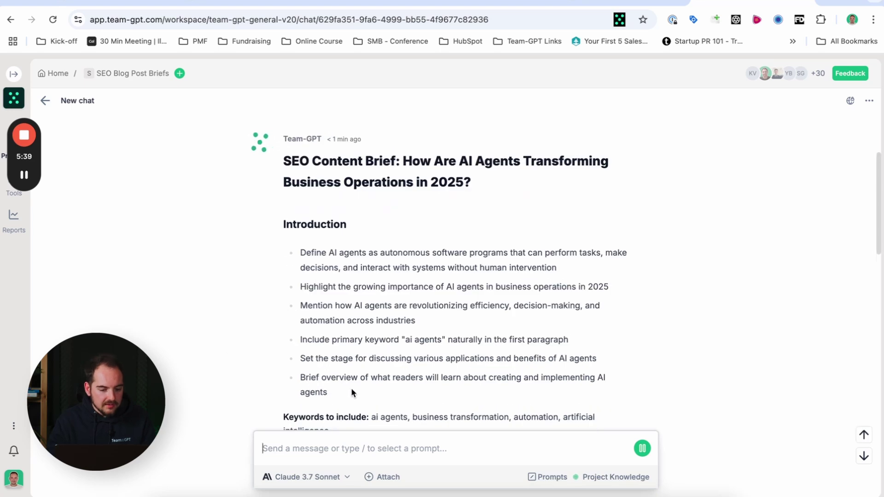
{"action": "left_click_drag", "start_coordinate": [351, 389], "coordinate": [299, 252]}
{"action": "scroll", "coordinate": [410, 368], "scroll_direction": "down", "scroll_amount": 5}
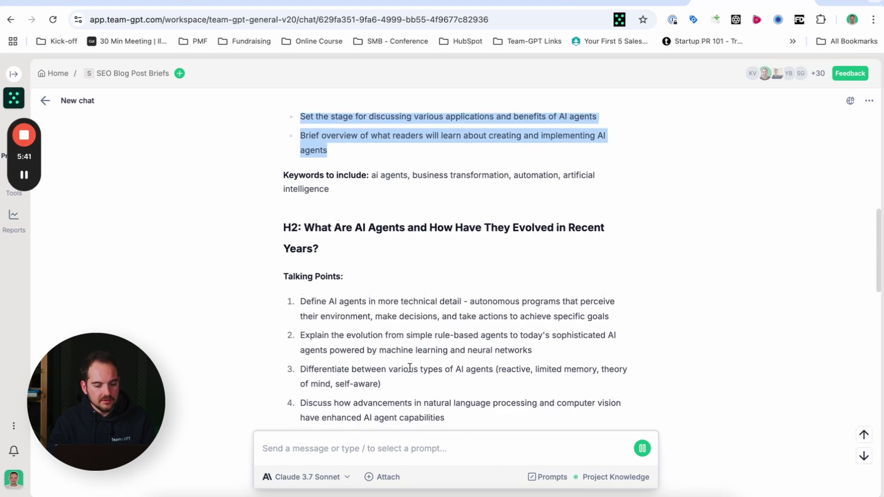
{"action": "scroll", "coordinate": [410, 368], "scroll_direction": "down", "scroll_amount": 2}
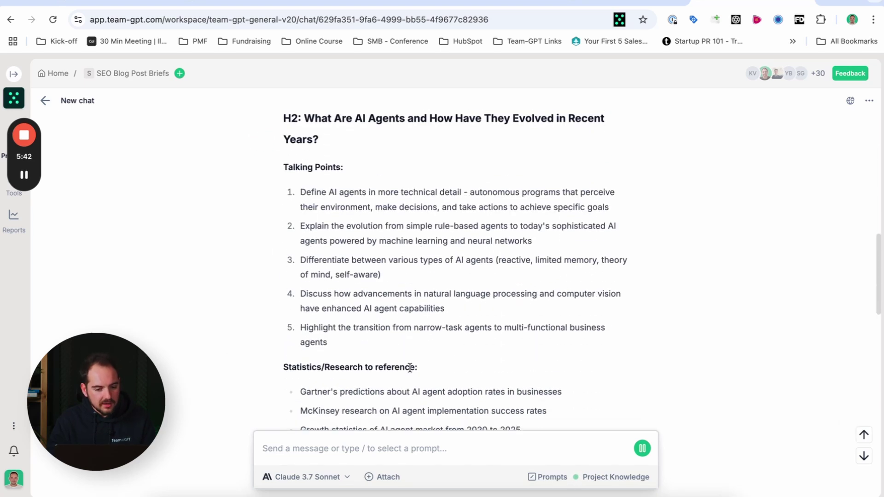
{"action": "left_click", "coordinate": [608, 477]}
{"action": "left_click", "coordinate": [599, 199]}
{"action": "scroll", "coordinate": [642, 191], "scroll_direction": "down", "scroll_amount": 5}
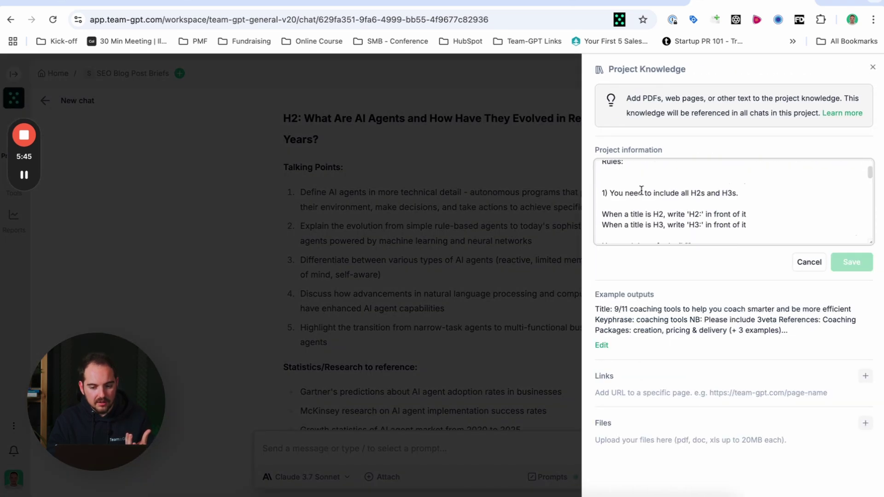
{"action": "scroll", "coordinate": [642, 191], "scroll_direction": "up", "scroll_amount": 1}
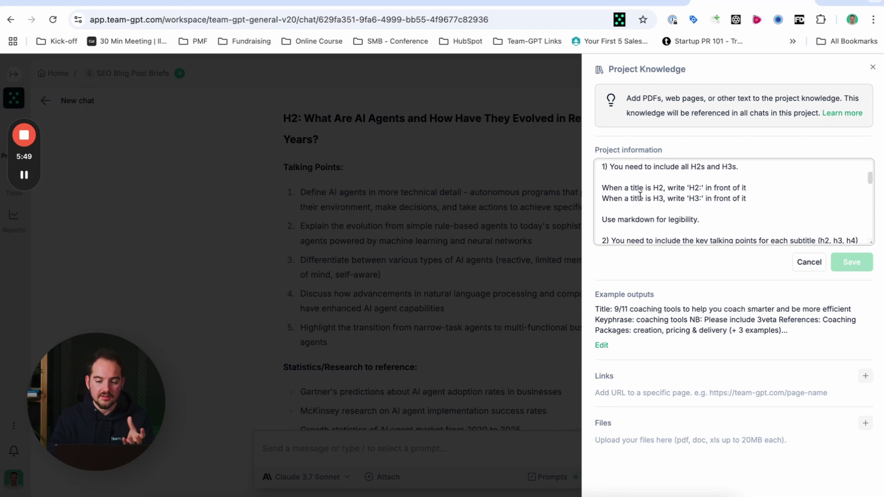
{"action": "scroll", "coordinate": [640, 195], "scroll_direction": "down", "scroll_amount": 5}
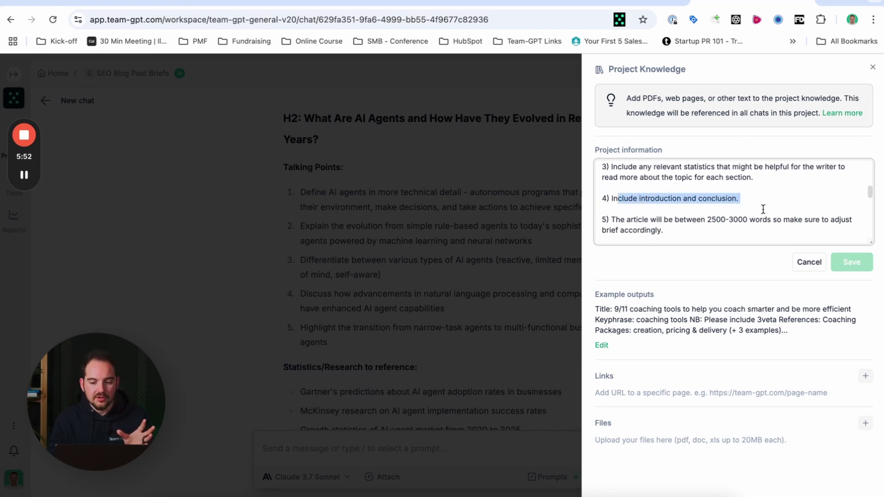
{"action": "triple_click", "coordinate": [684, 228]}
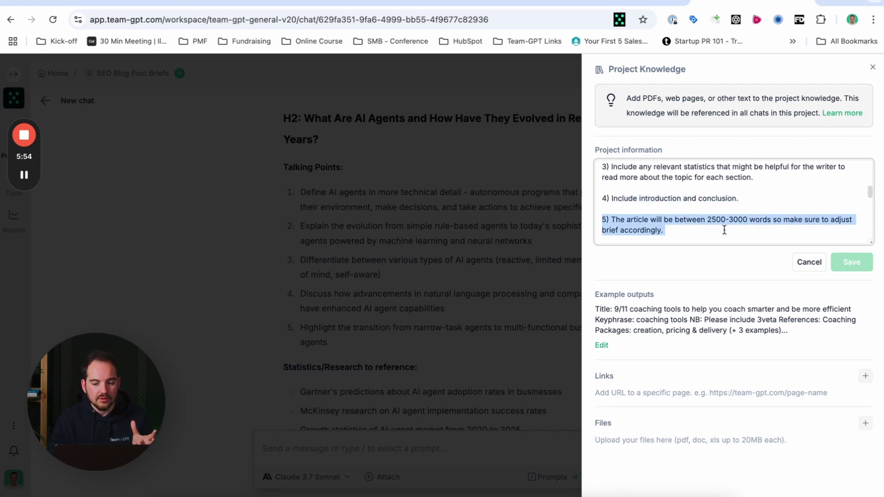
{"action": "left_click", "coordinate": [810, 263]}
{"action": "left_click", "coordinate": [565, 275]}
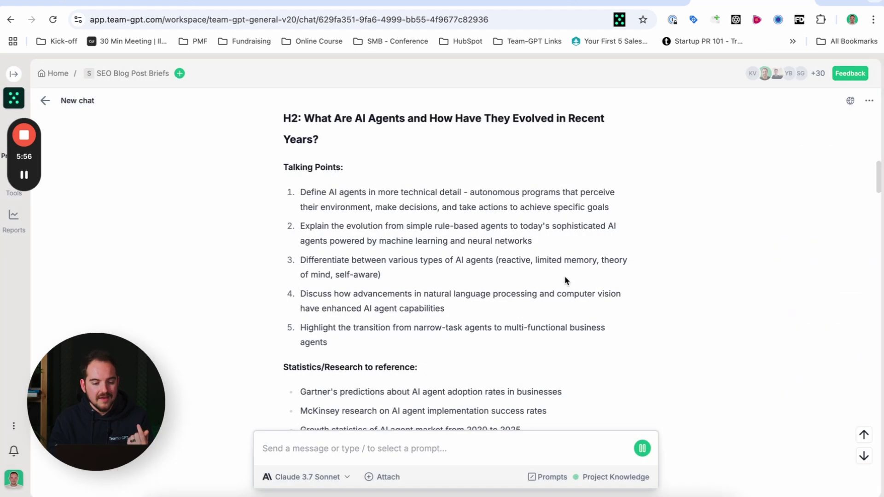
{"action": "scroll", "coordinate": [564, 275], "scroll_direction": "down", "scroll_amount": 8}
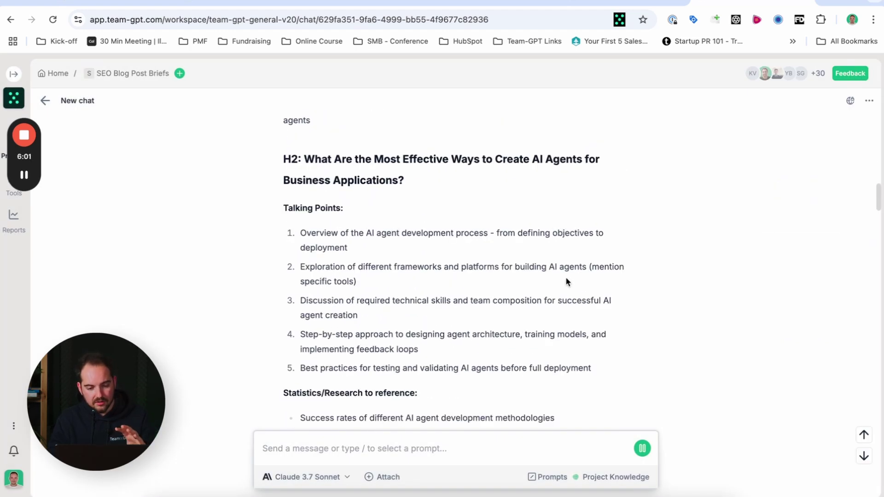
{"action": "scroll", "coordinate": [565, 277], "scroll_direction": "down", "scroll_amount": 15}
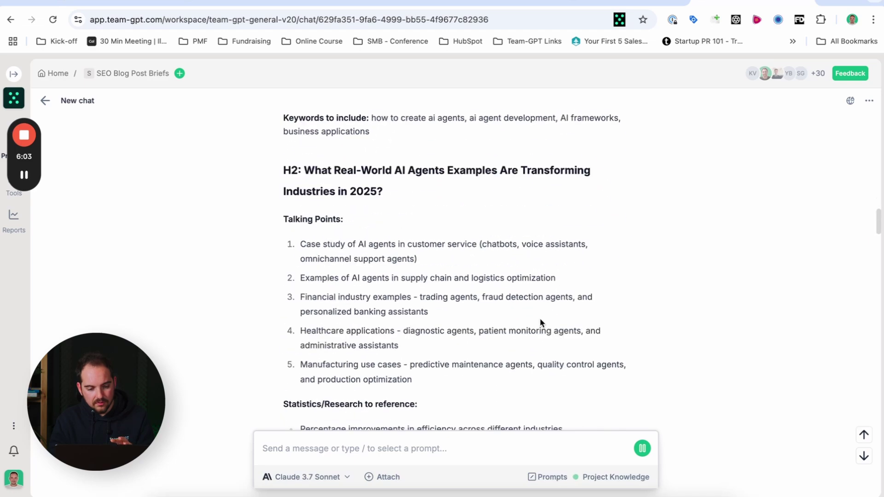
{"action": "scroll", "coordinate": [525, 382], "scroll_direction": "down", "scroll_amount": 5}
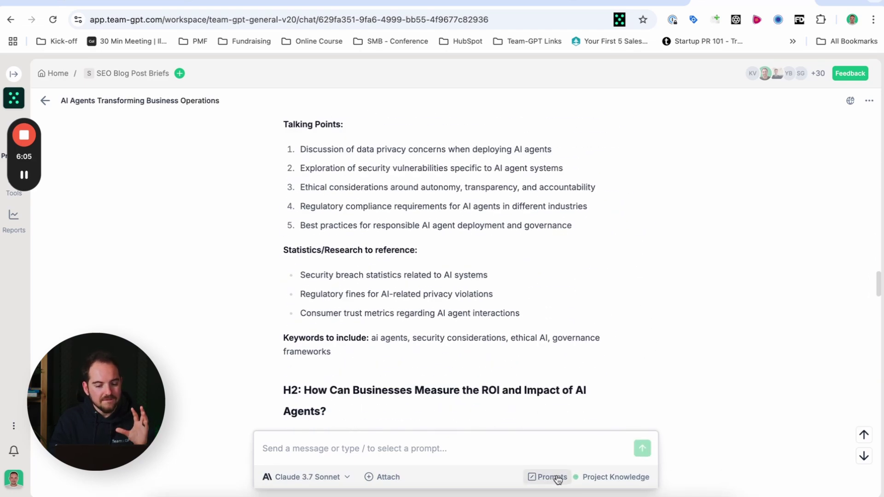
{"action": "left_click", "coordinate": [587, 478]}
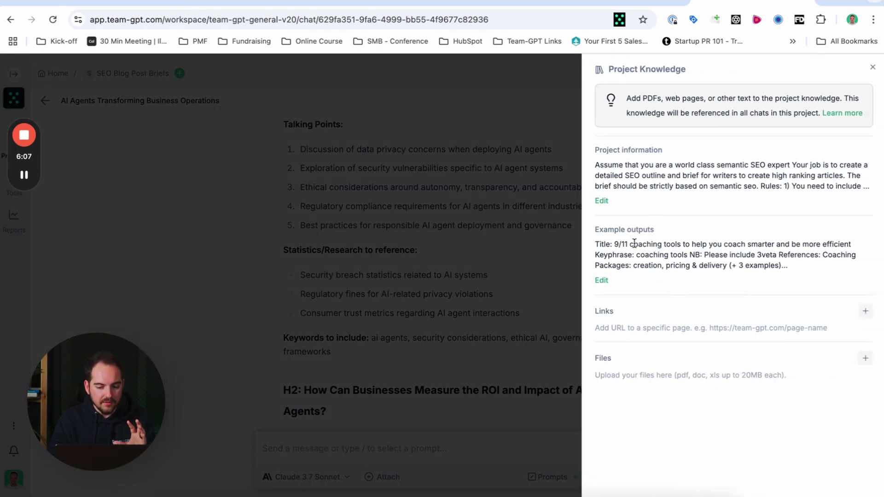
{"action": "left_click", "coordinate": [500, 310]}
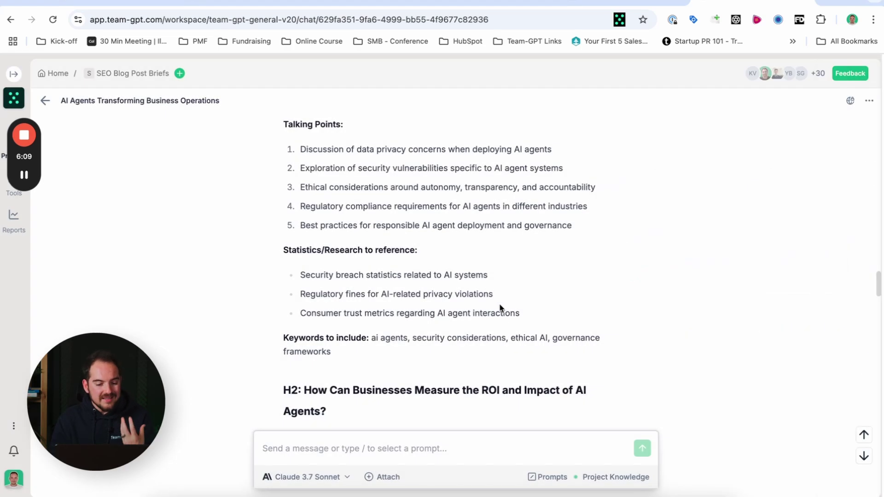
{"action": "scroll", "coordinate": [495, 376], "scroll_direction": "down", "scroll_amount": 10}
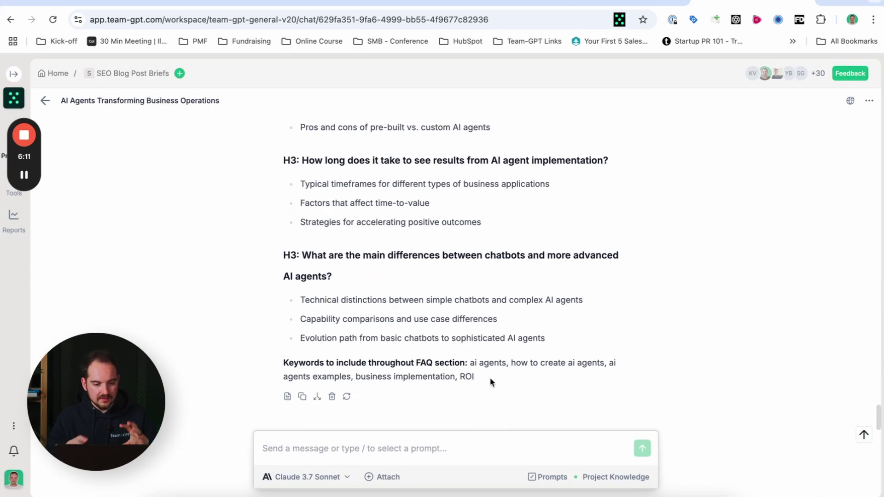